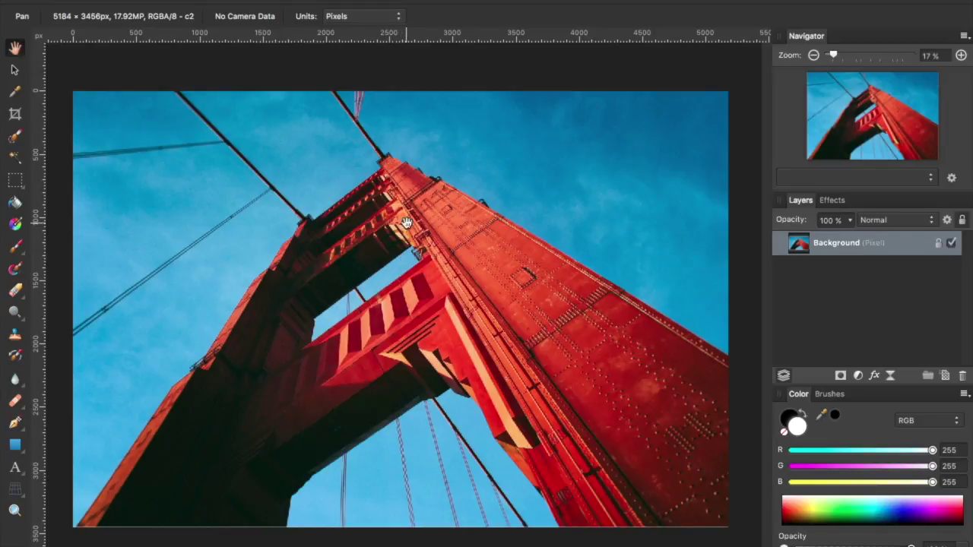
Place white Arial Black artistic text 'Higher' over the tower and shift it slightly down-right.
mouse_move(405, 392)
mouse_down()
mouse_move(403, 376)
mouse_move(392, 379)
mouse_up()
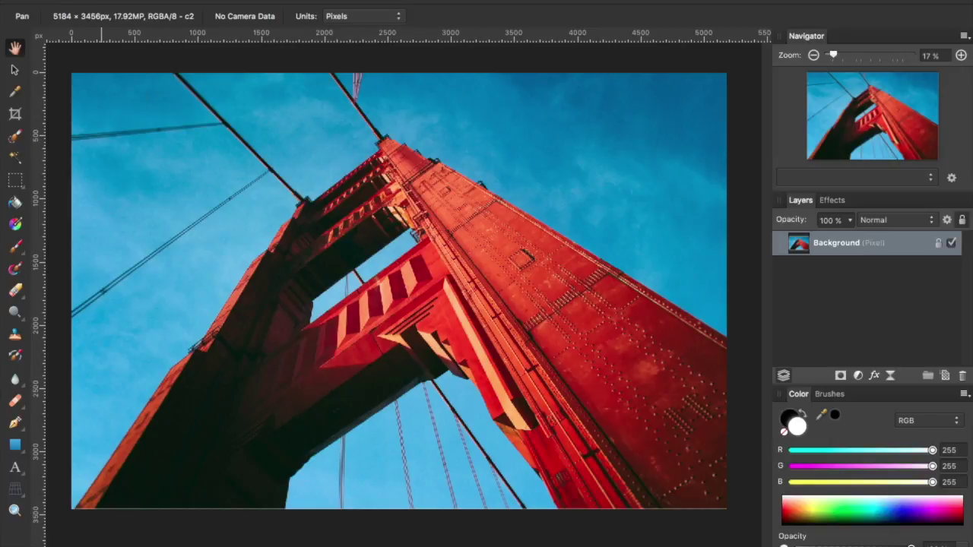
click(17, 469)
click(80, 471)
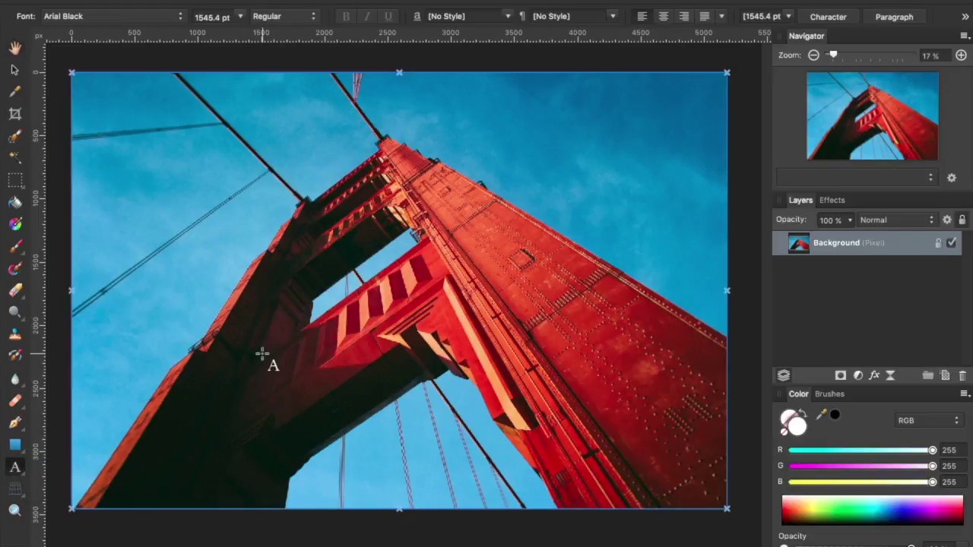
drag(244, 282, 292, 328)
text(Higher)
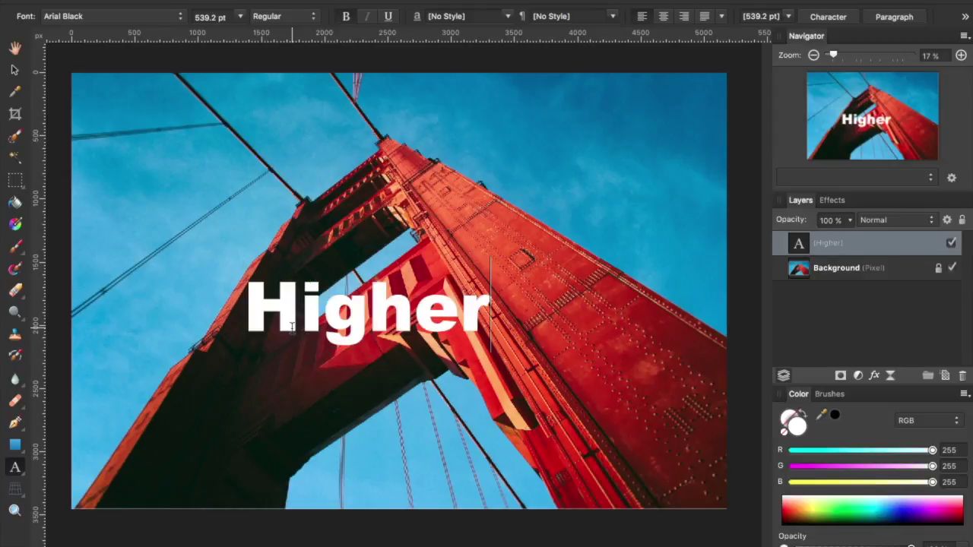
click(14, 69)
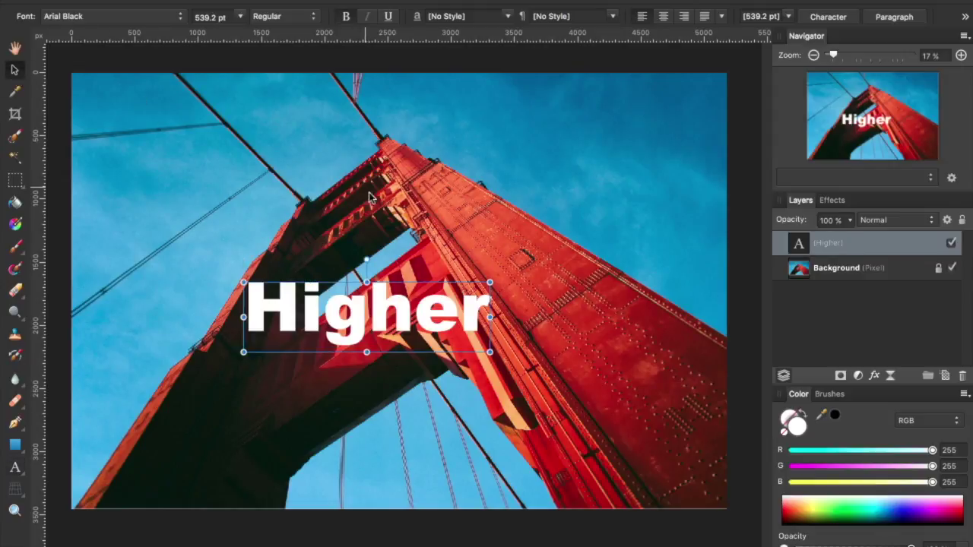
drag(306, 311, 324, 347)
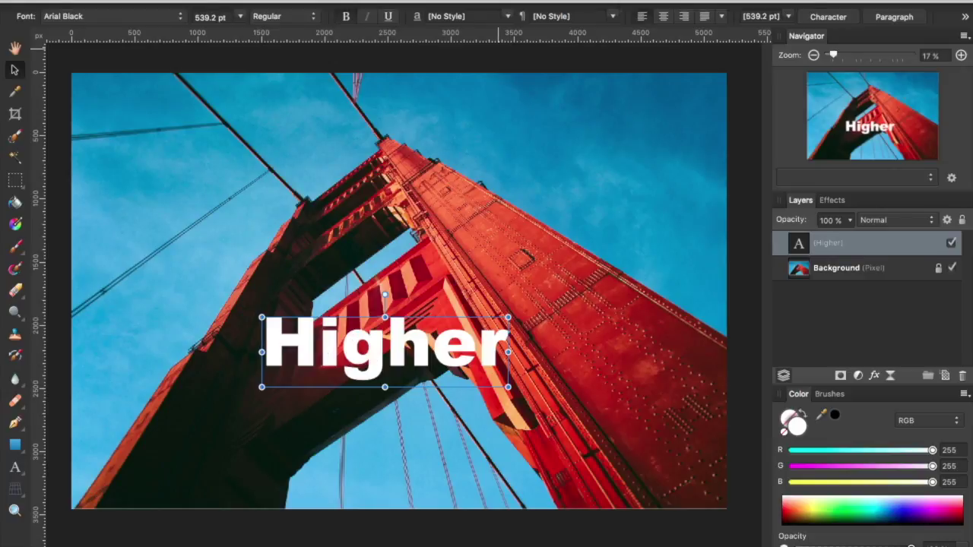
Apply Filters > Distort > Perspective to the Higher text, dismissing the rasterize notice.
click(449, 0)
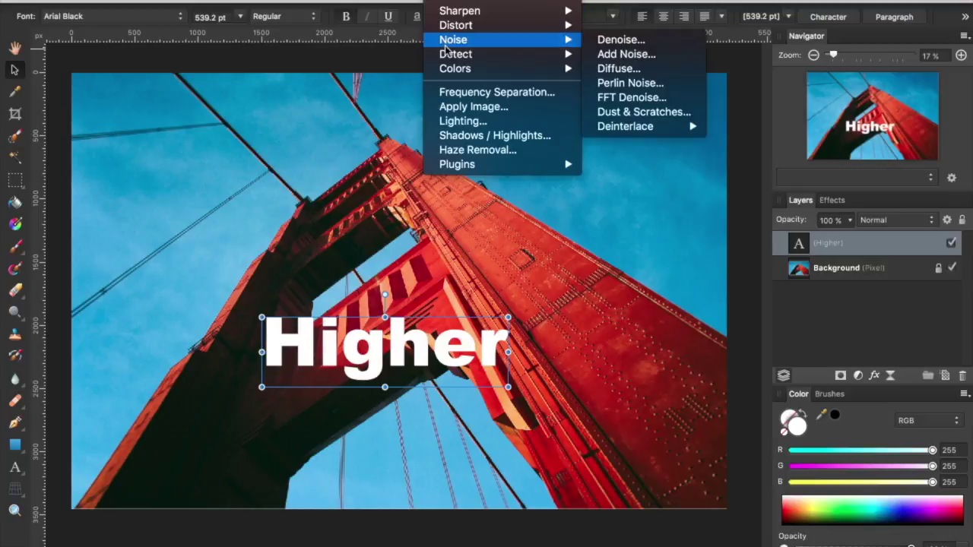
mouse_move(459, 27)
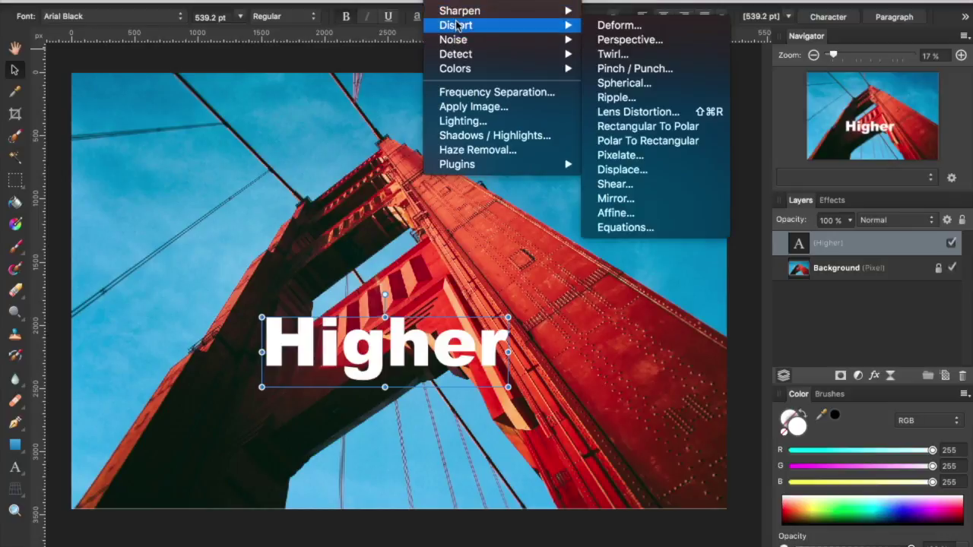
click(601, 39)
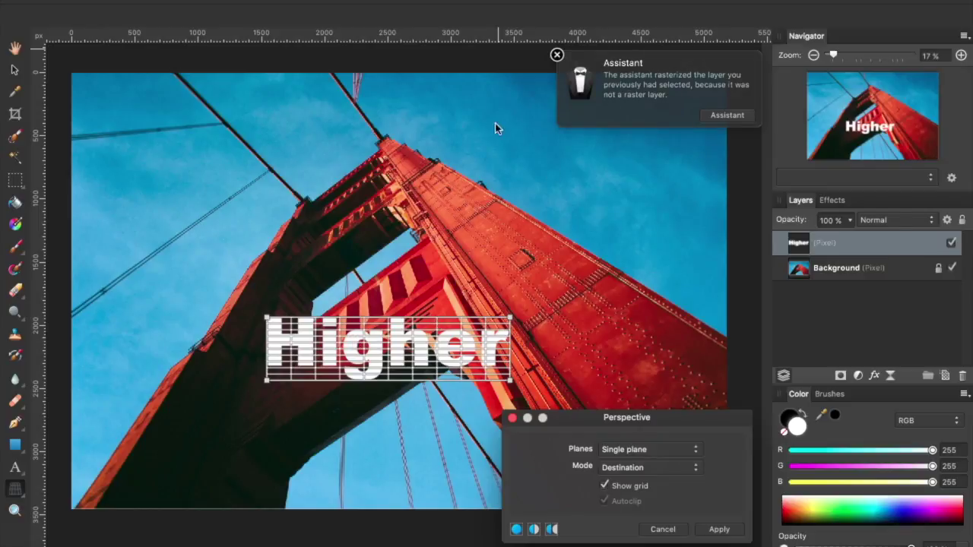
click(558, 55)
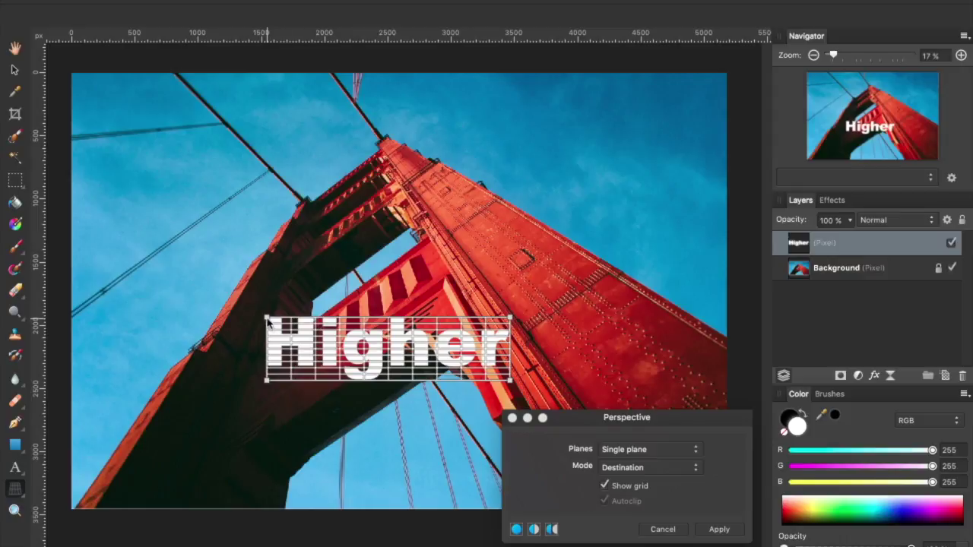
Drag the perspective grid corners so Higher slants up along the red crossbeam, then apply.
drag(266, 318, 266, 374)
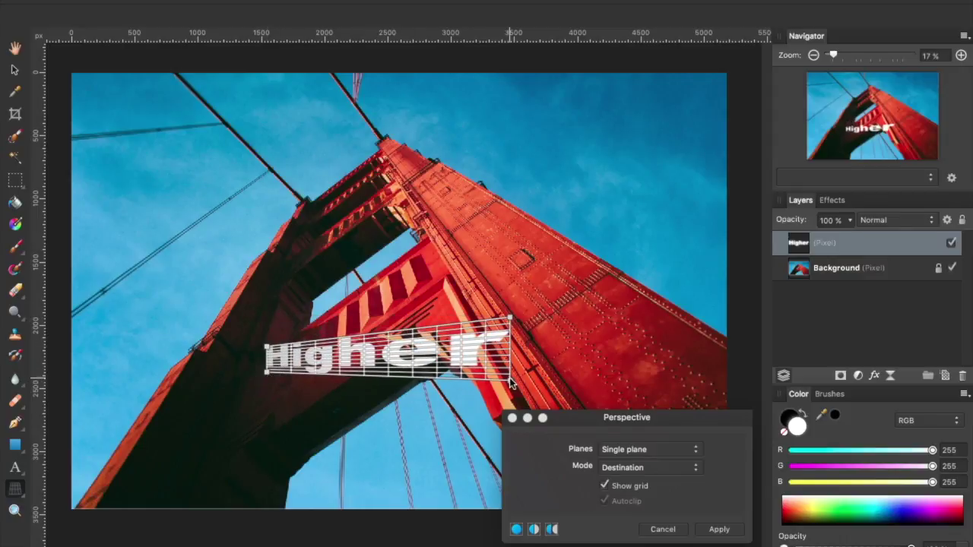
drag(510, 379, 510, 390)
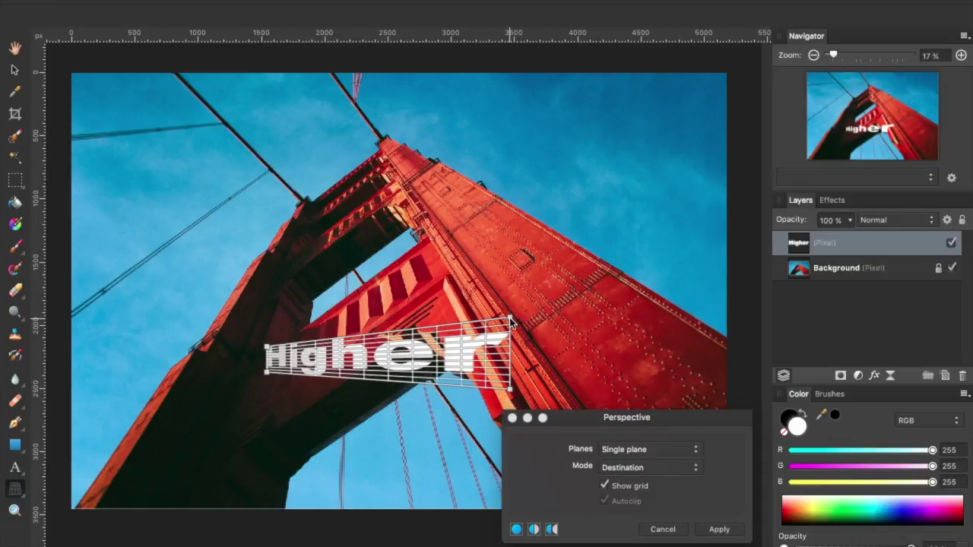
drag(509, 320, 428, 245)
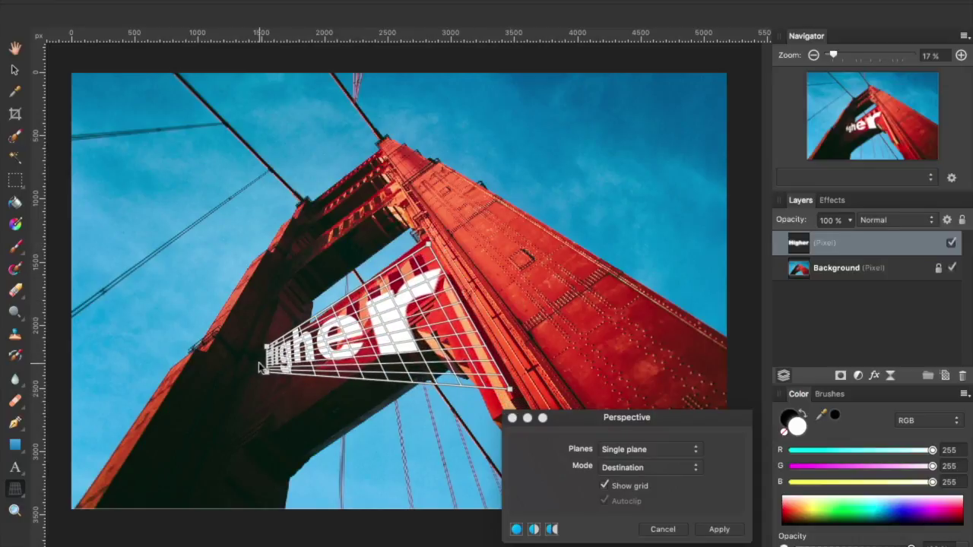
drag(272, 352, 267, 400)
drag(511, 388, 445, 278)
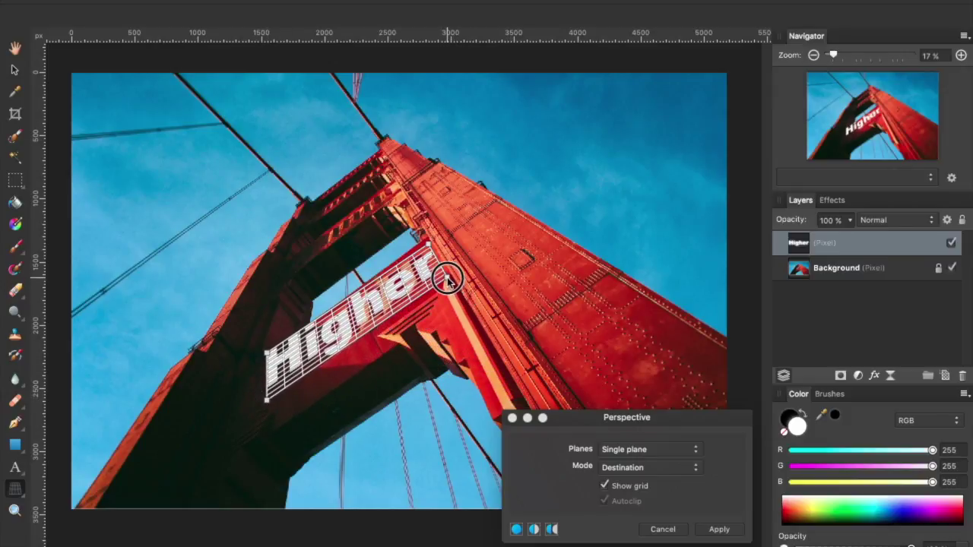
drag(265, 402, 261, 402)
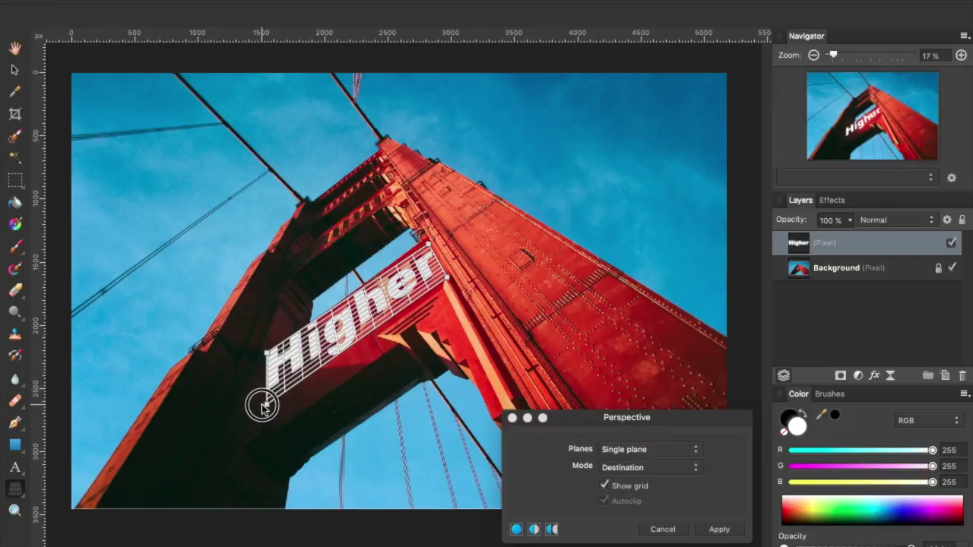
drag(261, 352, 261, 354)
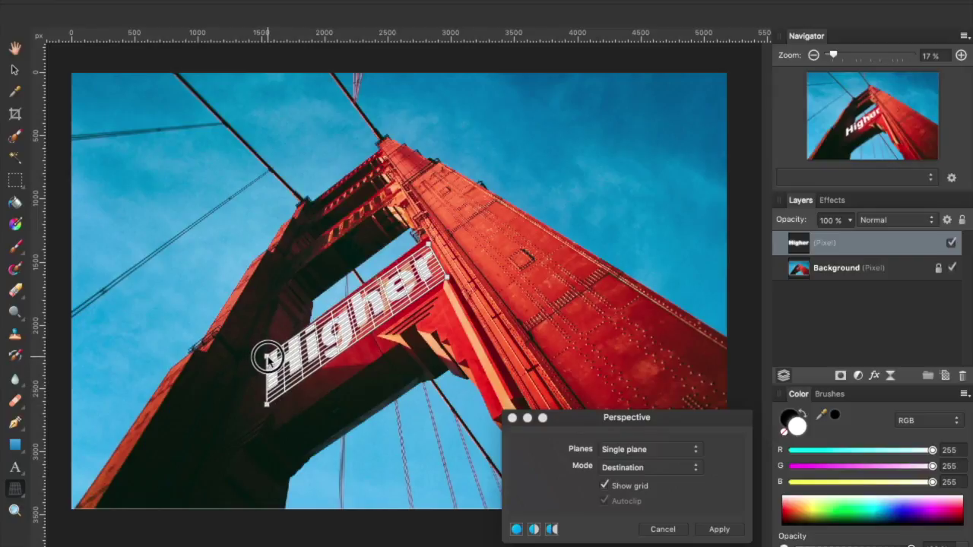
drag(429, 242, 426, 242)
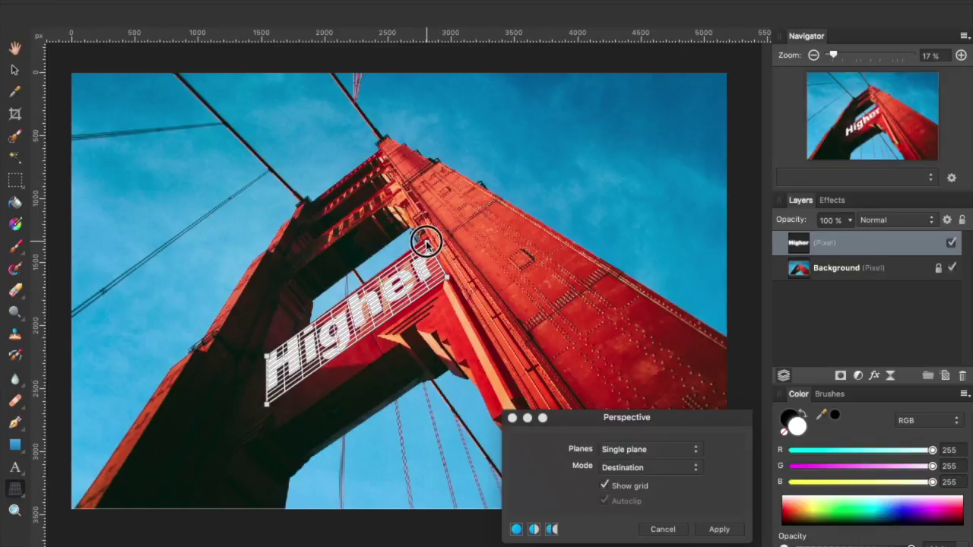
click(722, 531)
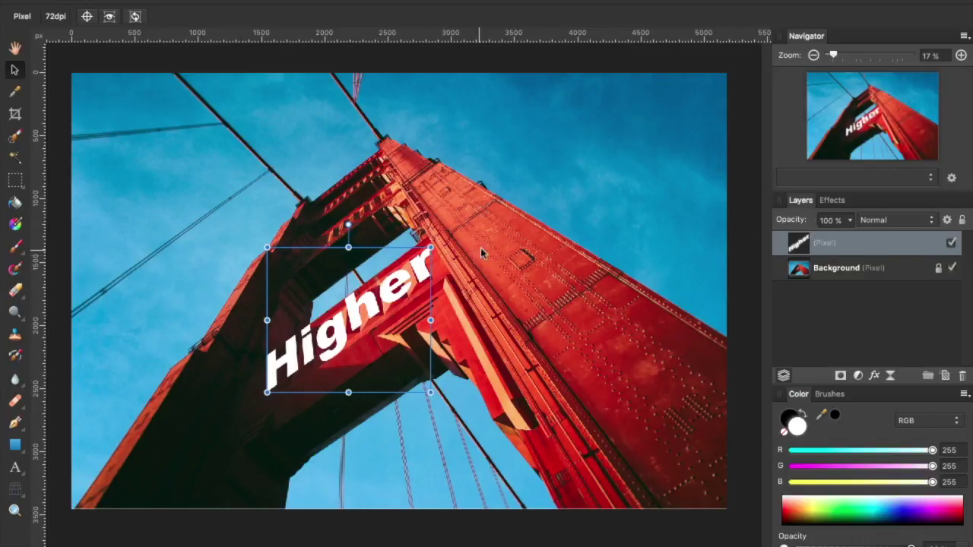
Delete the warped Higher layer from the Layers panel, leaving only the Background photo.
right_click(862, 241)
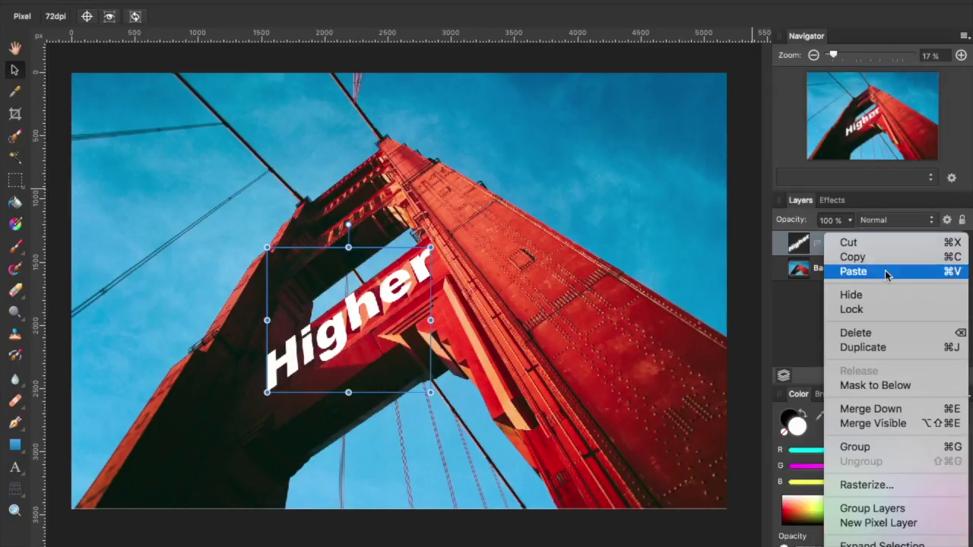
click(855, 332)
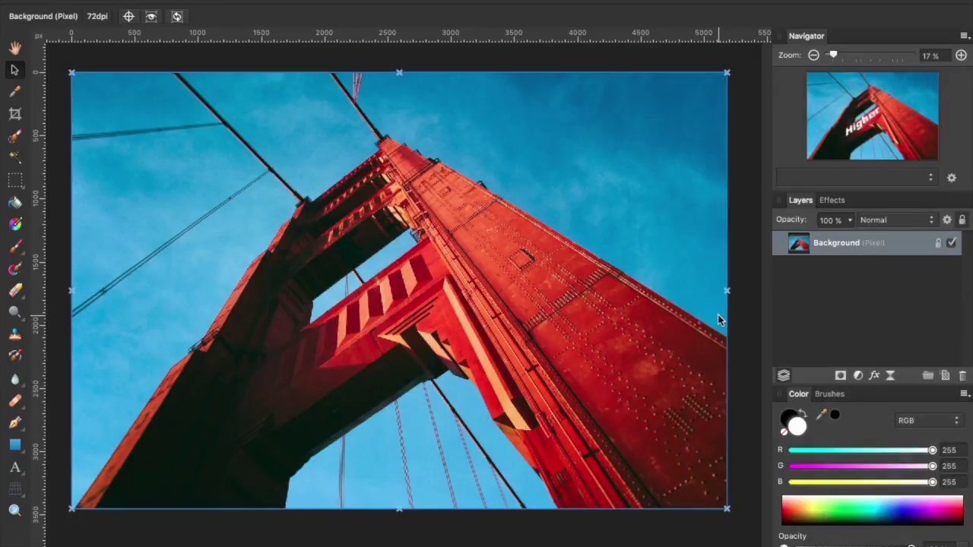
Add artistic text 'Bridge' and move it up and right over the crossbeam.
click(15, 468)
drag(263, 358, 344, 398)
text(Bridge)
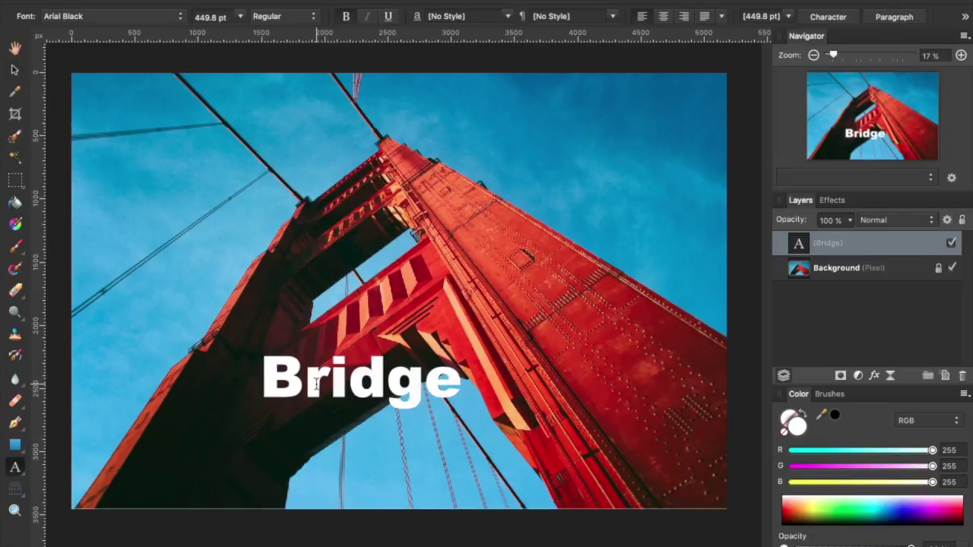
key(Escape)
click(14, 69)
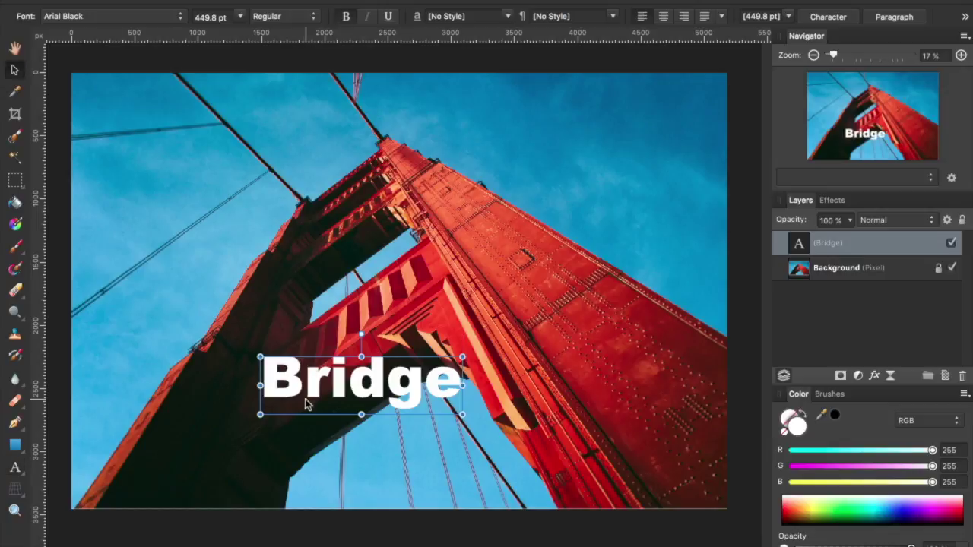
drag(307, 405, 322, 368)
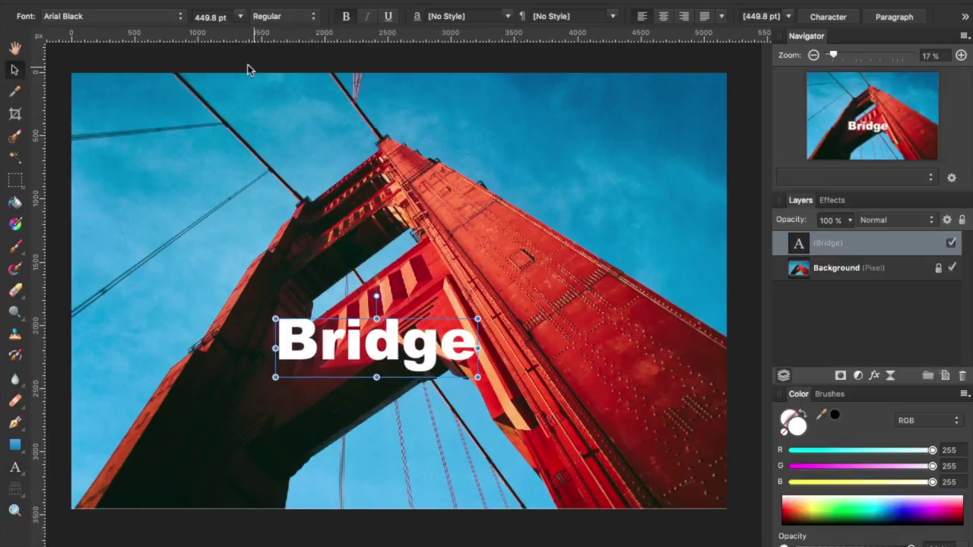
Add a Perspective Filter via Layer > New Live Filter Layer to the Bridge text.
click(305, 0)
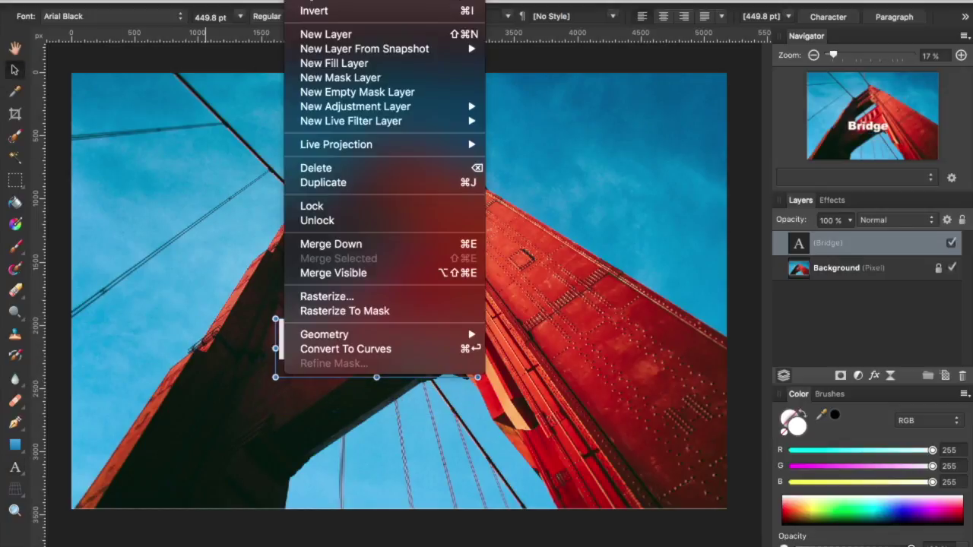
mouse_move(344, 127)
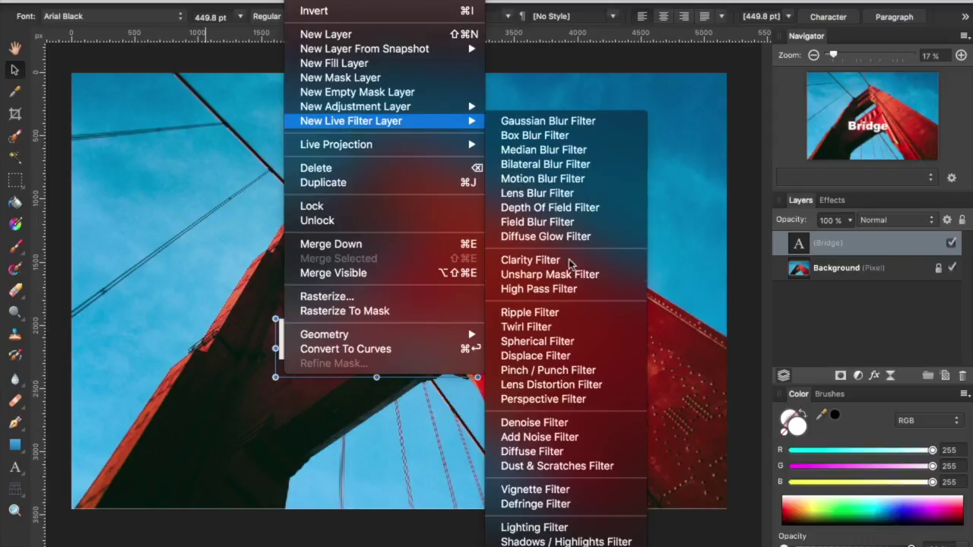
click(554, 403)
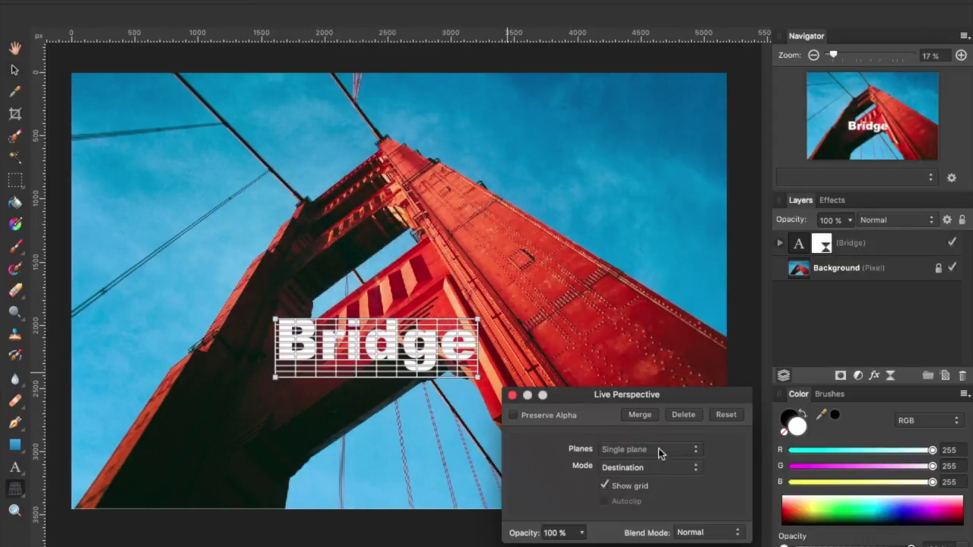
Drag the live perspective corners so Bridge lies along the crossbeam, then close the dialog.
drag(656, 395, 648, 63)
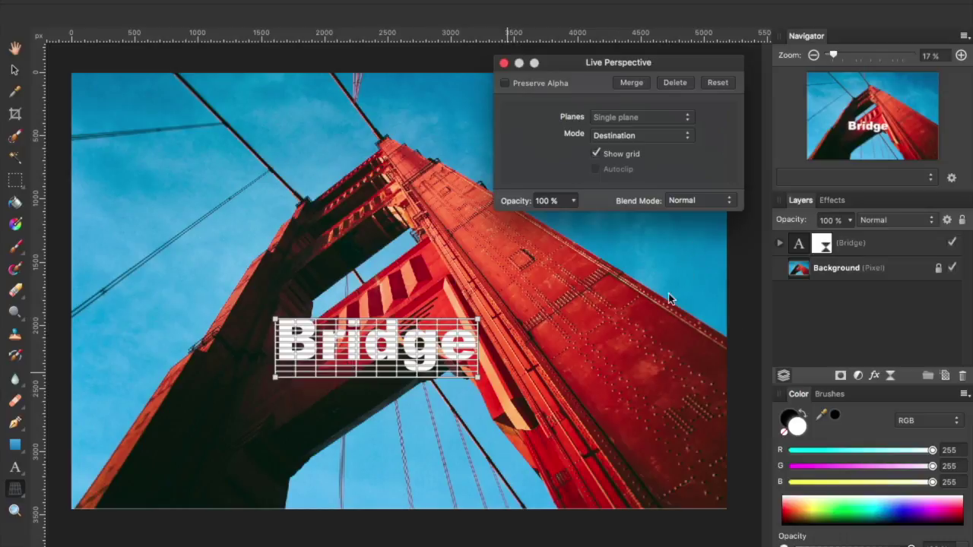
drag(478, 320, 424, 242)
drag(276, 319, 266, 402)
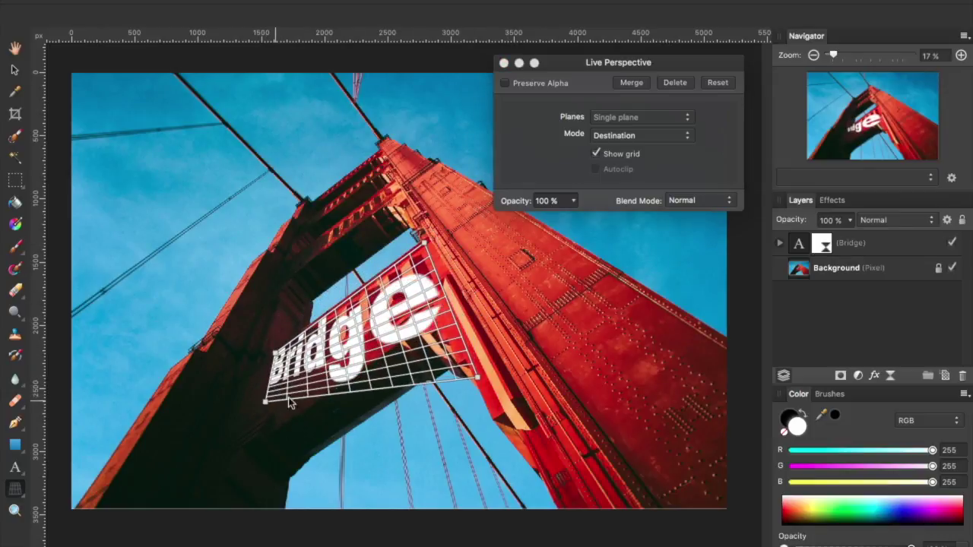
drag(478, 381, 440, 280)
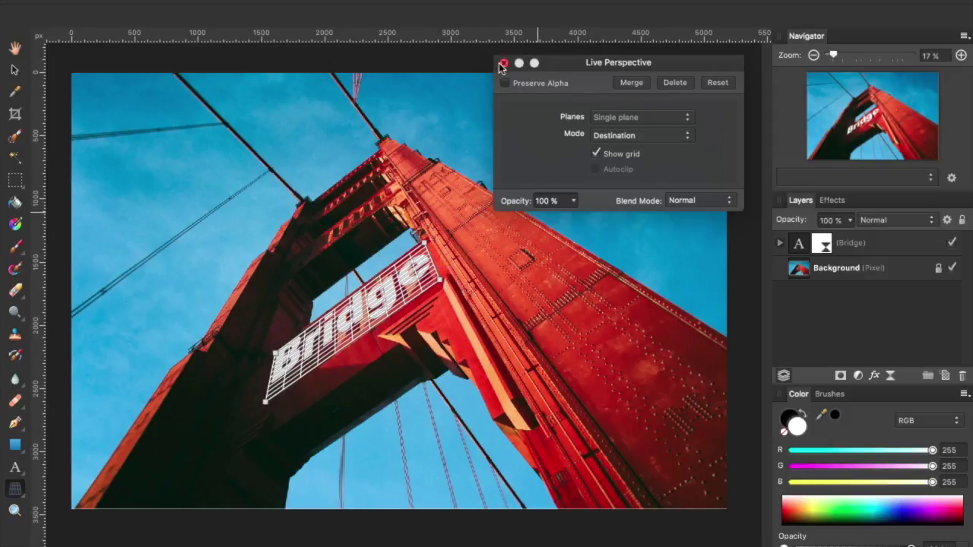
click(503, 63)
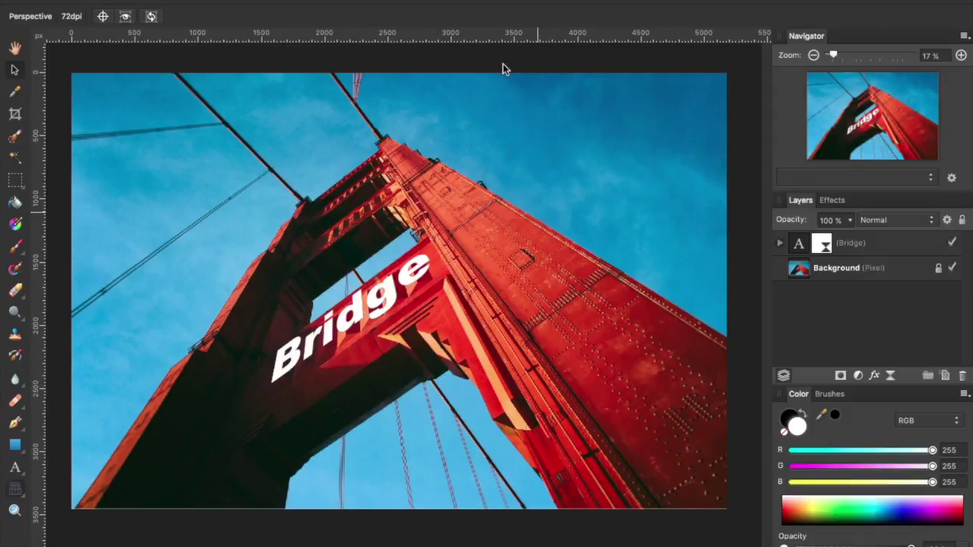
Expand the Bridge layer to reveal its Perspective filter and select the letters for text editing.
click(780, 244)
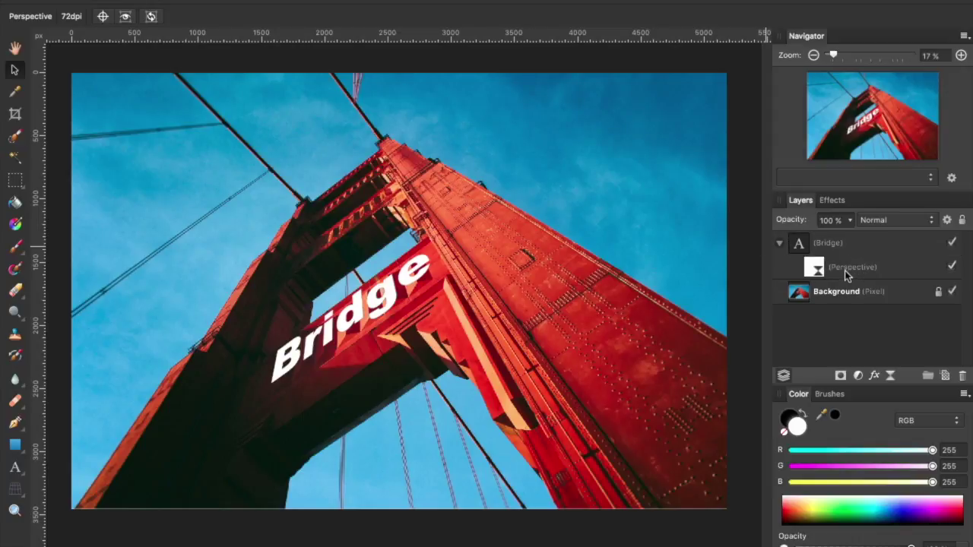
click(349, 325)
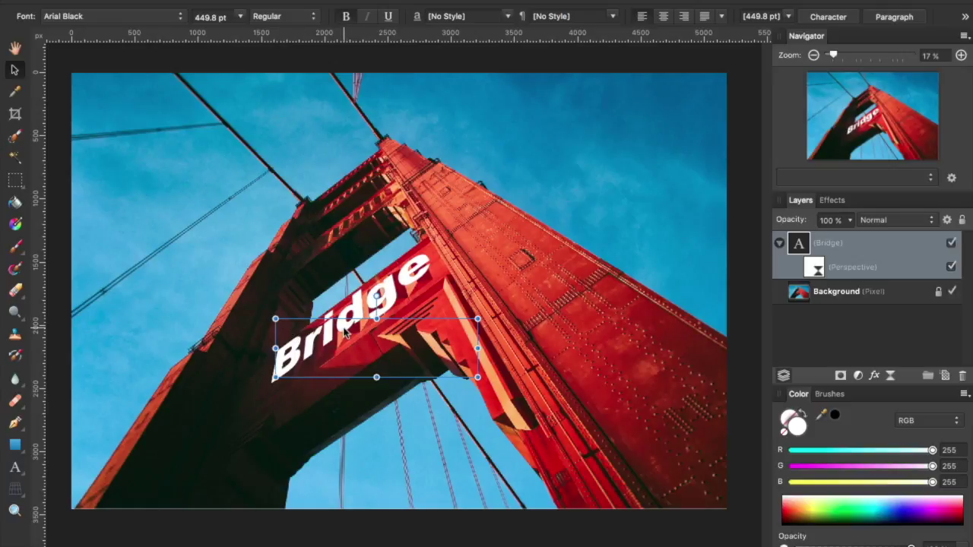
key(t)
drag(346, 332, 451, 340)
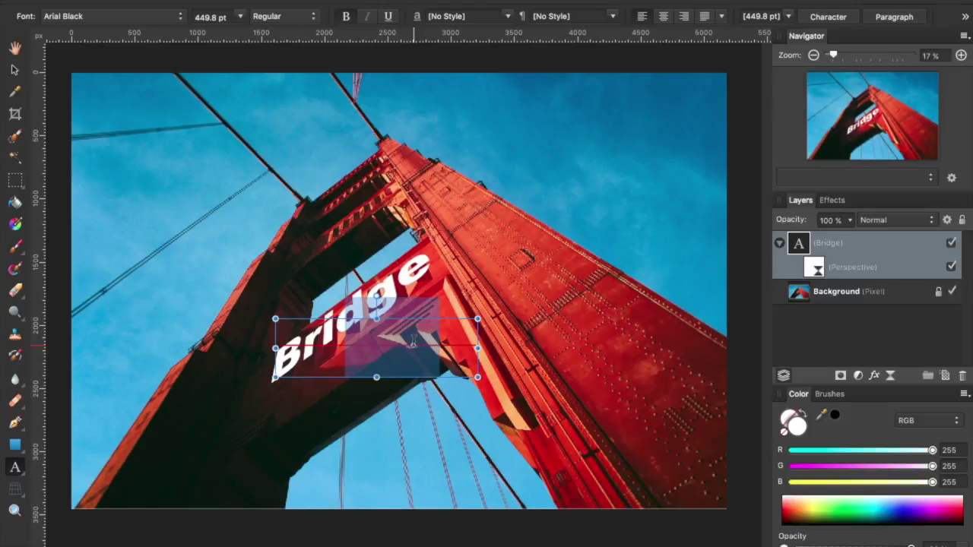
Reselect the Bridge text and send the document to Affinity Designer with File > Edit In Designer.
key(Escape)
click(313, 277)
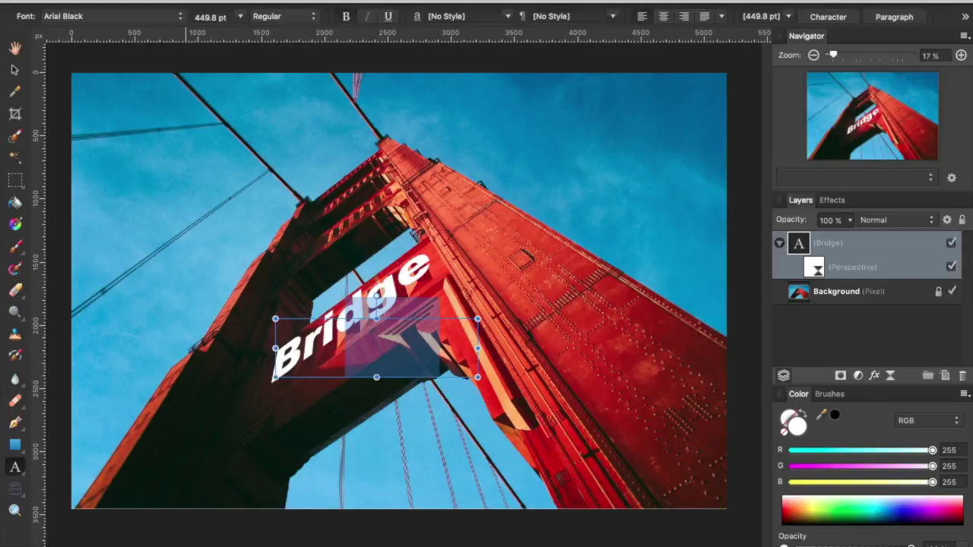
click(140, 0)
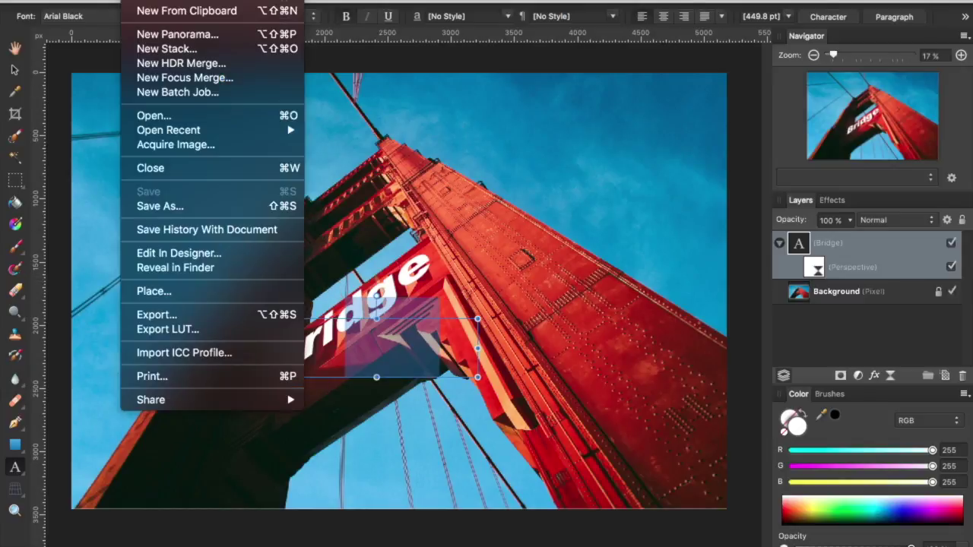
click(177, 259)
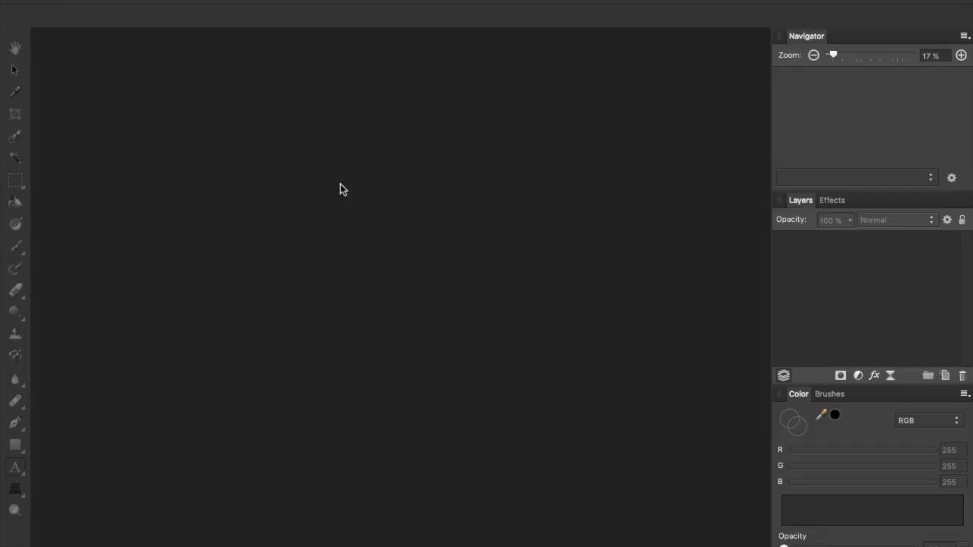
Cycle applications with Cmd+Tab until Affinity Designer with the Bridge document is in front.
key(super+Tab)
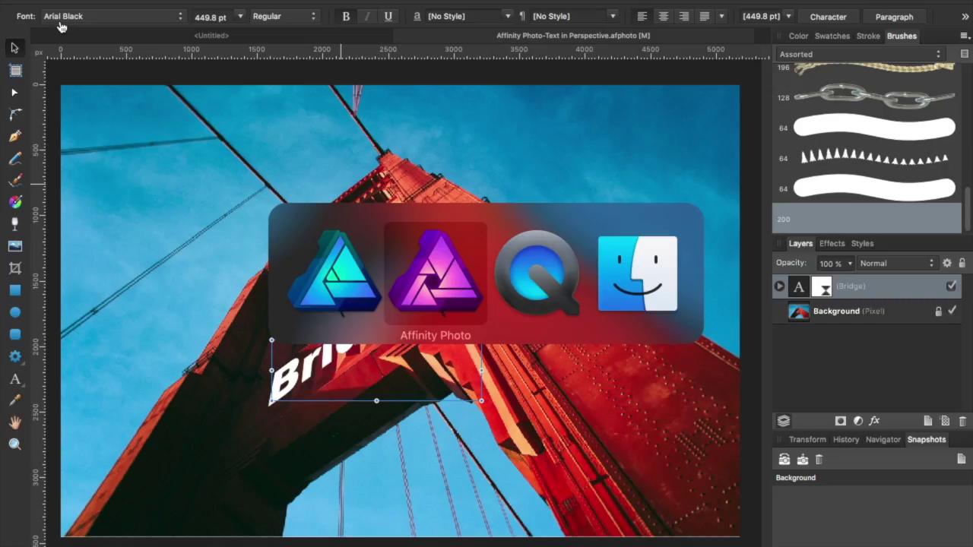
key(super+Tab)
key(super+Tab)
key(super+Tab)
key(super+Tab)
key(super+Tab)
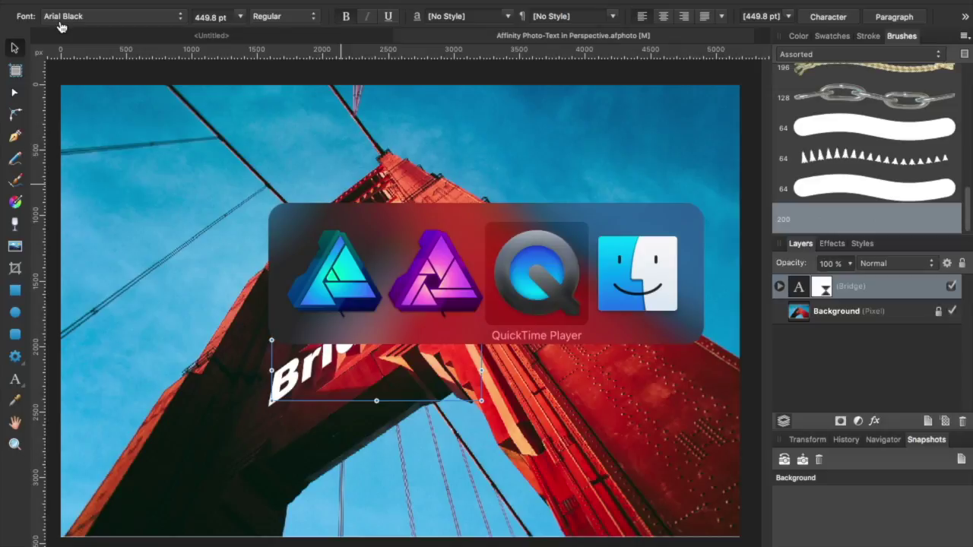
key(super+Tab)
key(super+Tab)
key(super+Tab)
key(super+Tab)
key(super+Tab)
key(super+Tab)
key(super+Tab)
key(super+Tab)
key(super+Tab)
key(super+Tab)
key(super+Tab)
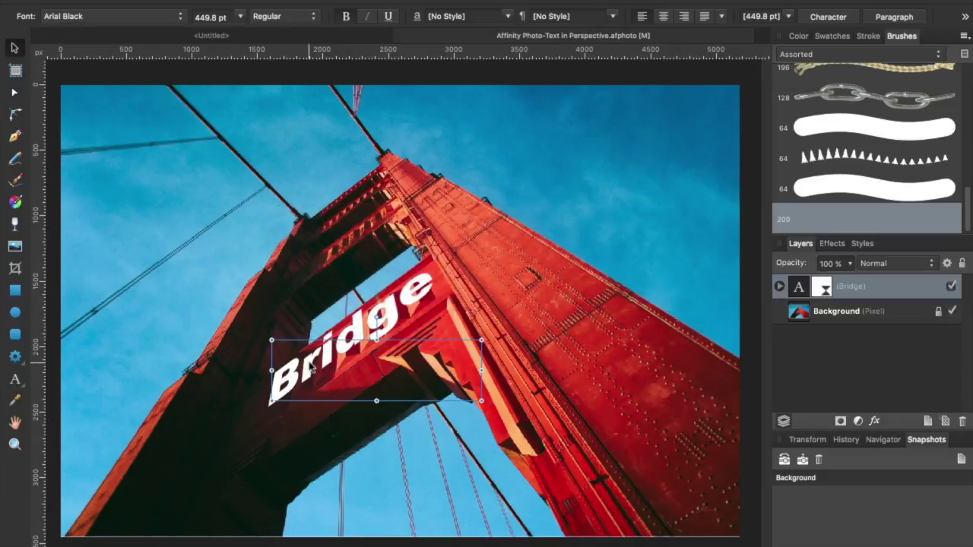
Reopen the Bridge text's Perspective filter and nudge its lower-left corner slightly.
click(784, 286)
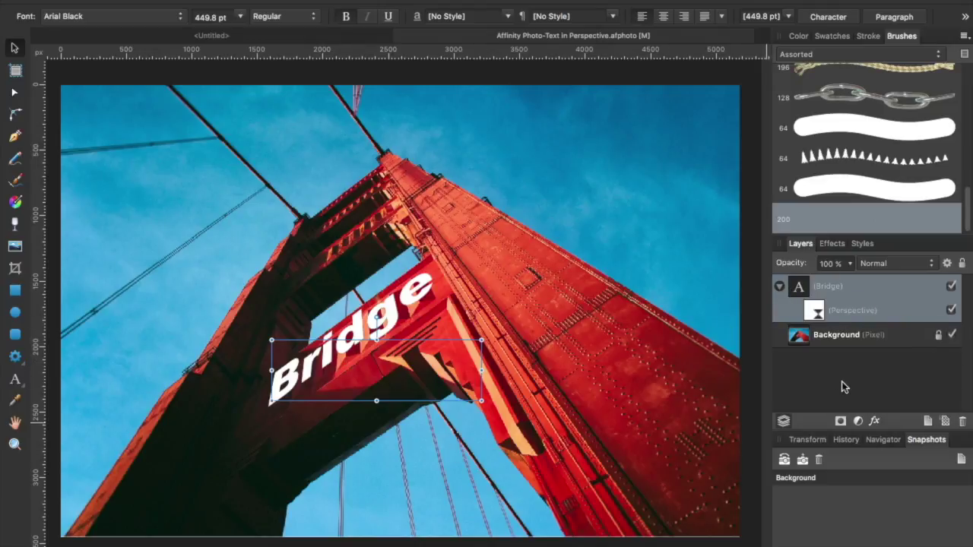
click(814, 312)
double_click(816, 313)
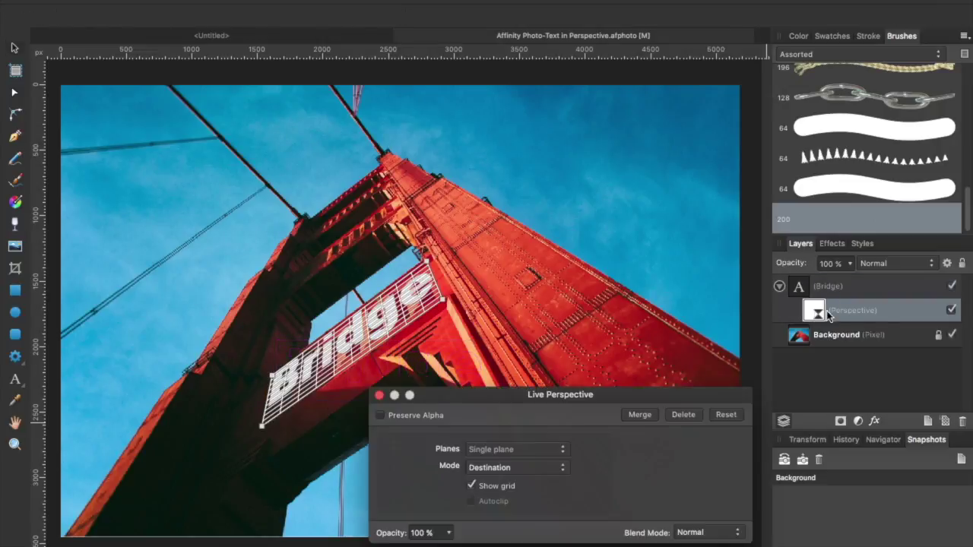
drag(260, 423, 266, 419)
click(380, 395)
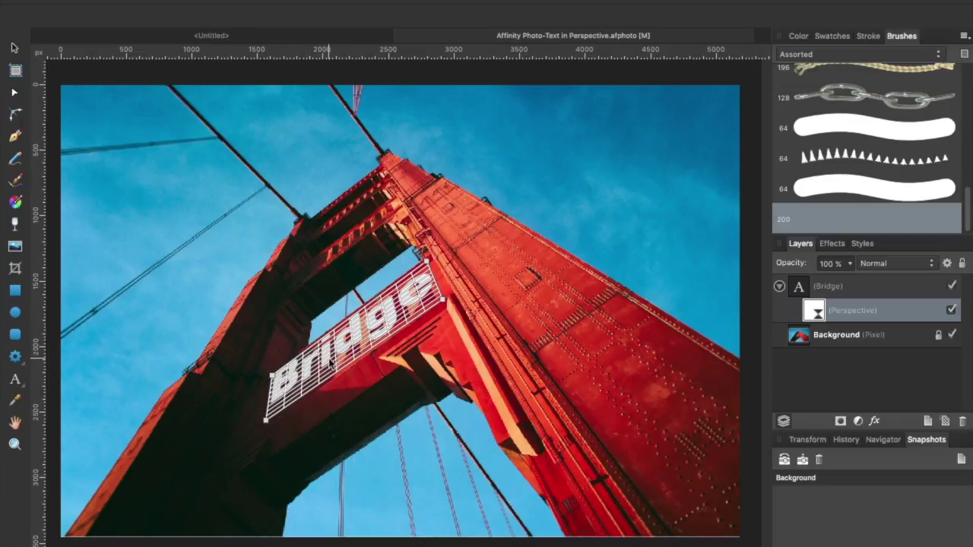
Reopen the Live Perspective settings, reposition the dialog, and close it to hide the grid.
click(817, 314)
click(817, 314)
click(817, 314)
click(817, 314)
click(817, 314)
drag(434, 403, 148, 92)
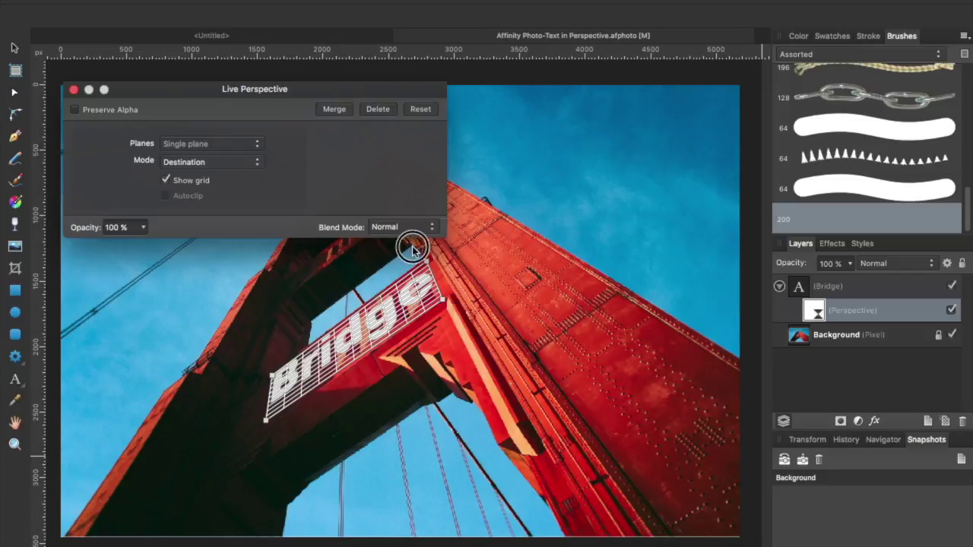
drag(197, 92, 494, 397)
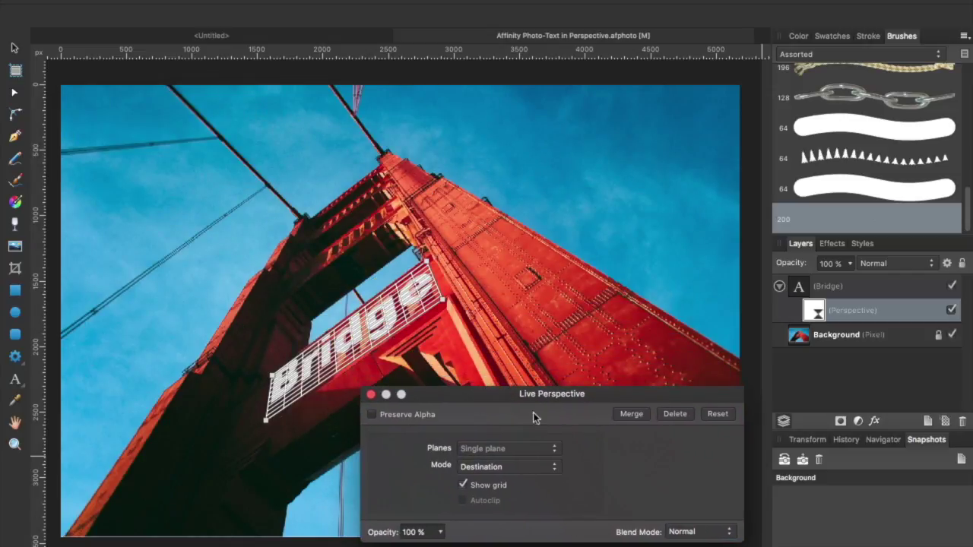
click(371, 394)
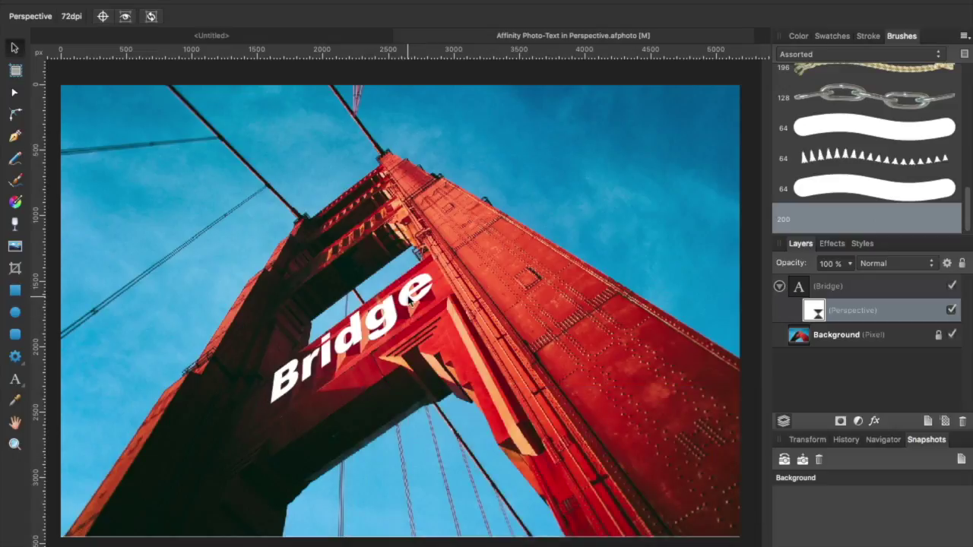